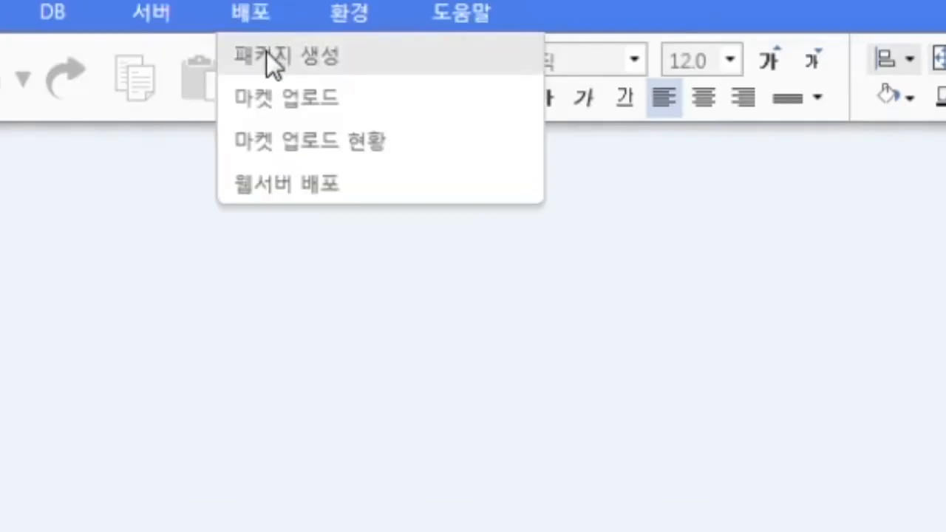
Start creating a package, set the product short name to ECHO and choose the 에코네 식물마켓 file as the app product name.
{"action": "left_click", "coordinate": [267, 52]}
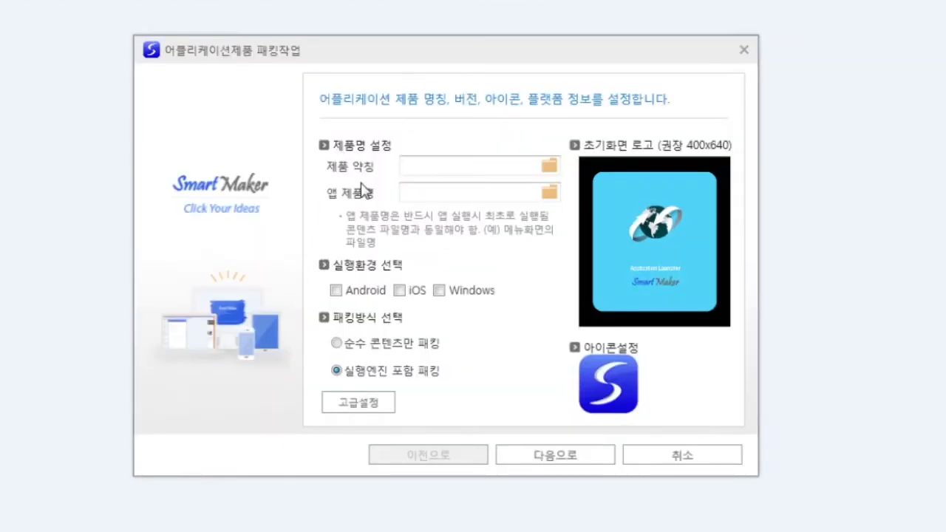
{"action": "left_click", "coordinate": [418, 167]}
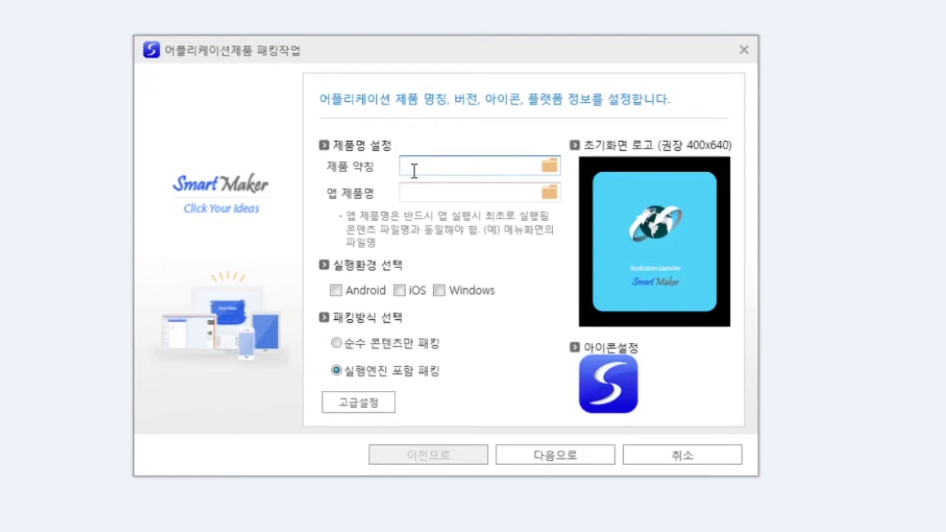
{"action": "type", "text": "ECHO"}
{"action": "left_click", "coordinate": [435, 197]}
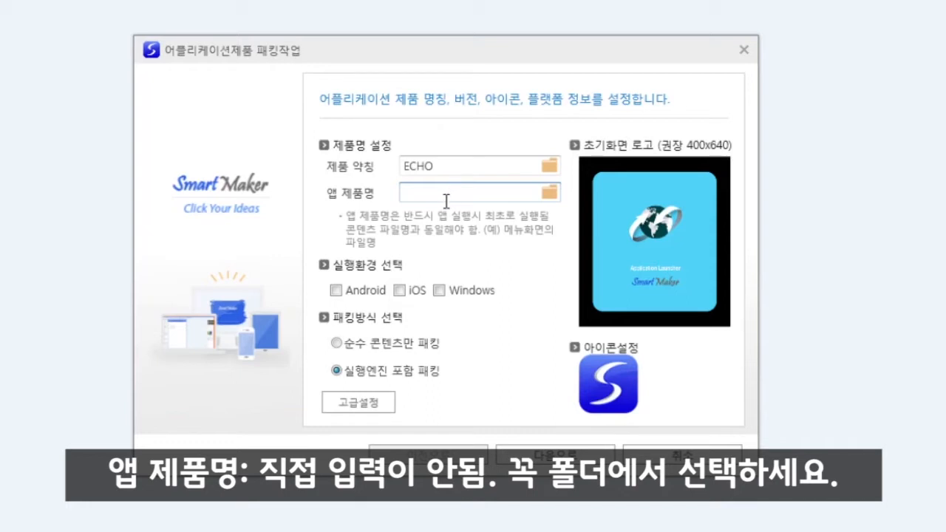
{"action": "left_click", "coordinate": [551, 196]}
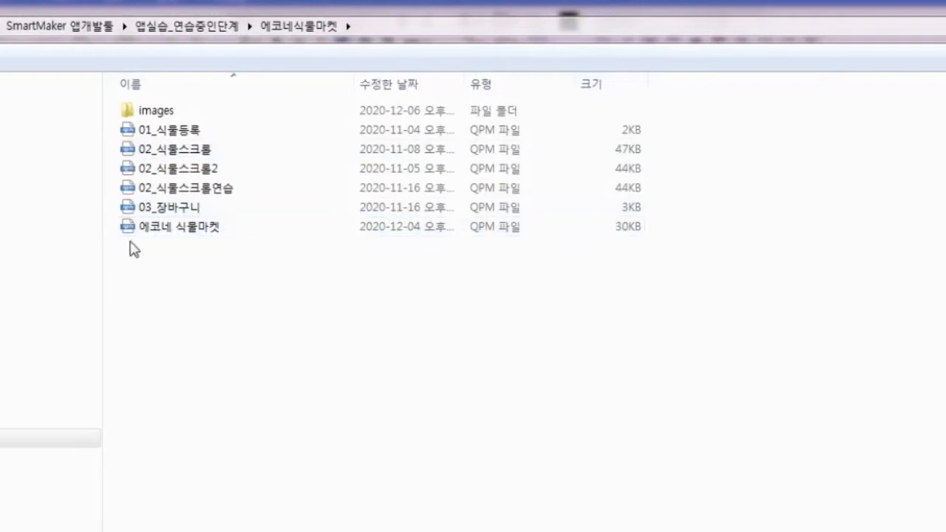
{"action": "left_click", "coordinate": [207, 231]}
{"action": "double_click", "coordinate": [198, 236]}
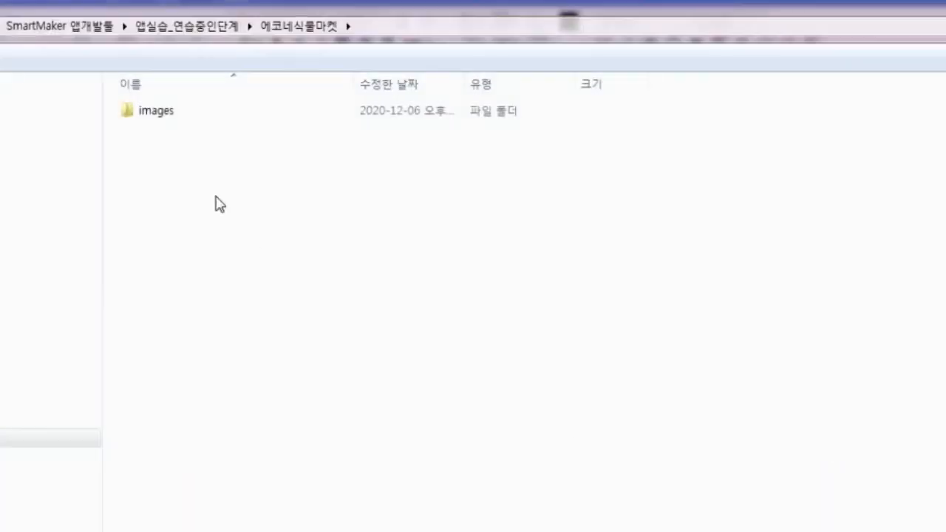
Set the 에코네시작화면 picture from the images folder as the app's startup screen logo.
{"action": "double_click", "coordinate": [160, 114]}
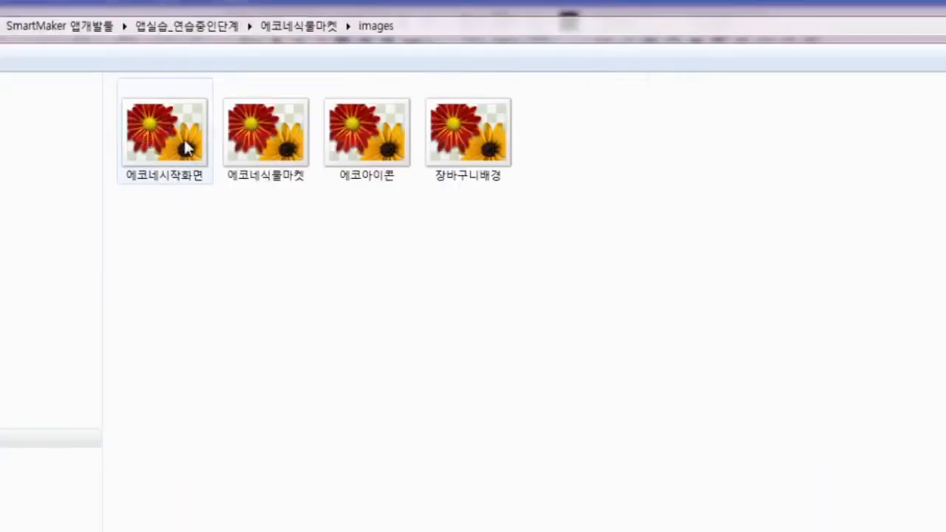
{"action": "double_click", "coordinate": [185, 148]}
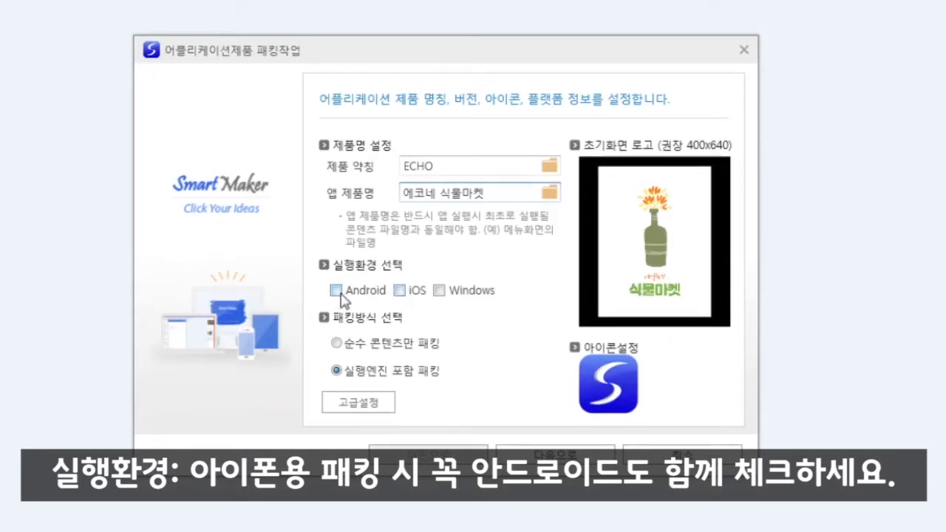
Enable Android and iOS as run environments and use the 에코아이콘 picture as the app icon.
{"action": "left_click", "coordinate": [337, 290]}
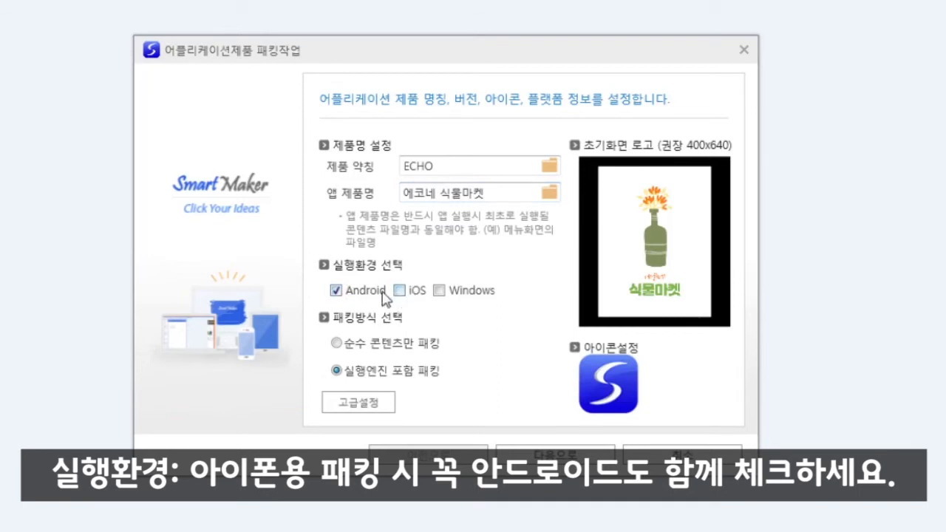
{"action": "left_click", "coordinate": [400, 291]}
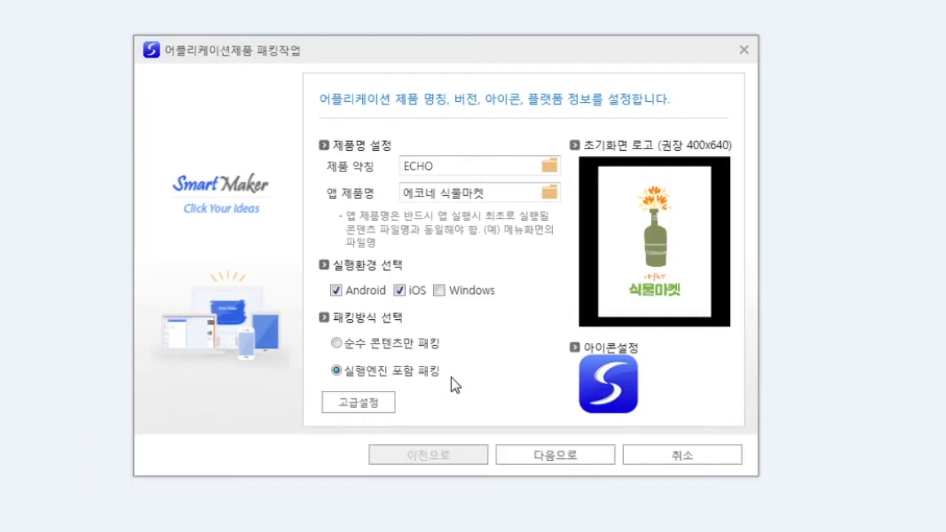
{"action": "mouse_move", "coordinate": [340, 352]}
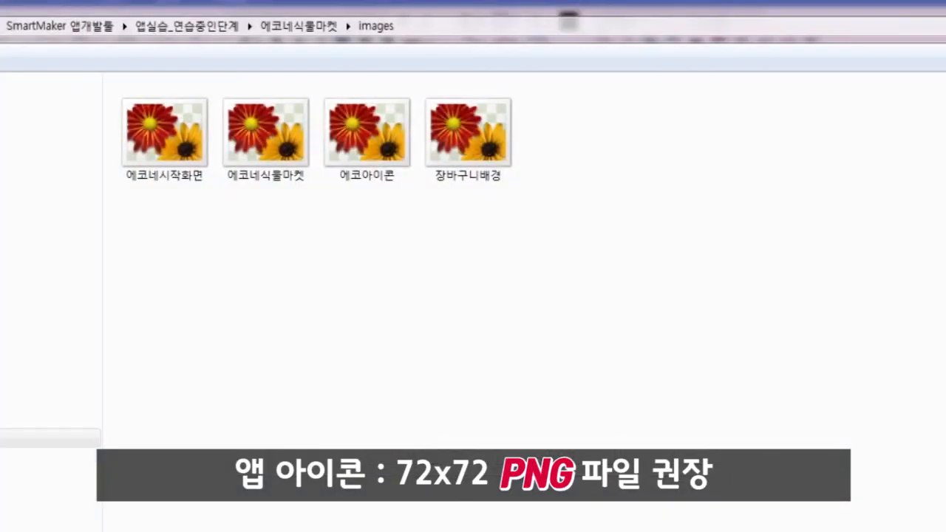
{"action": "left_click", "coordinate": [367, 141]}
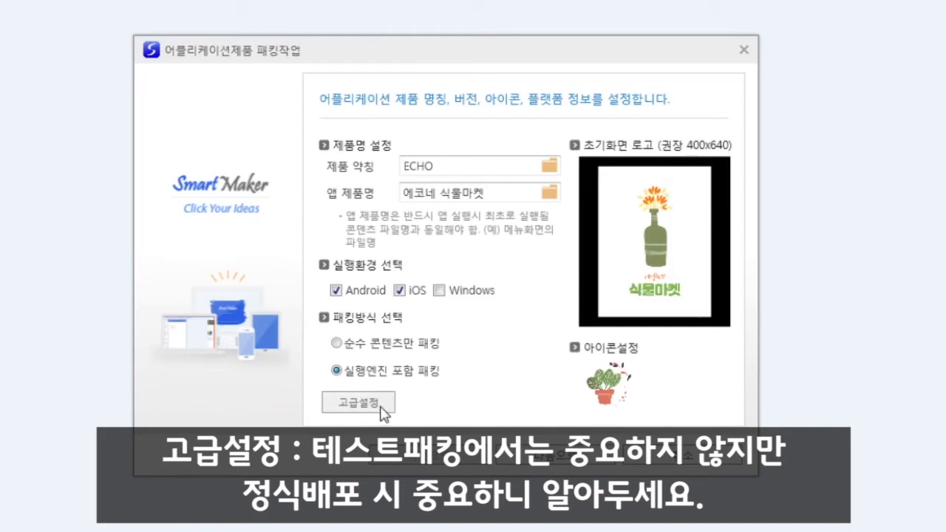
Open the advanced settings of the package.
{"action": "left_click", "coordinate": [381, 412]}
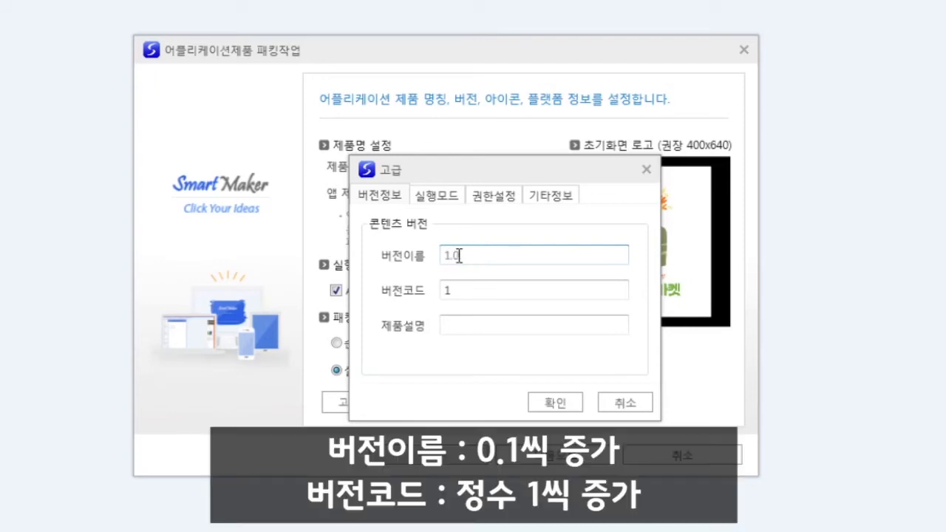
Set the content's version name to 1.1 and its version code to 2.
{"action": "left_click", "coordinate": [453, 255]}
{"action": "left_click", "coordinate": [474, 289]}
{"action": "key", "text": "BackSpace"}
{"action": "type", "text": "2"}
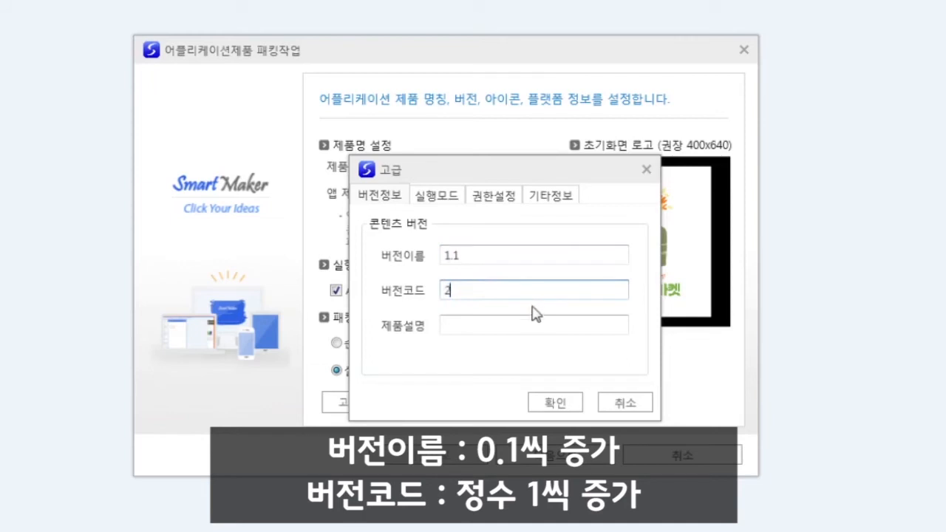
{"action": "left_click", "coordinate": [456, 255]}
{"action": "type", "text": ".1"}
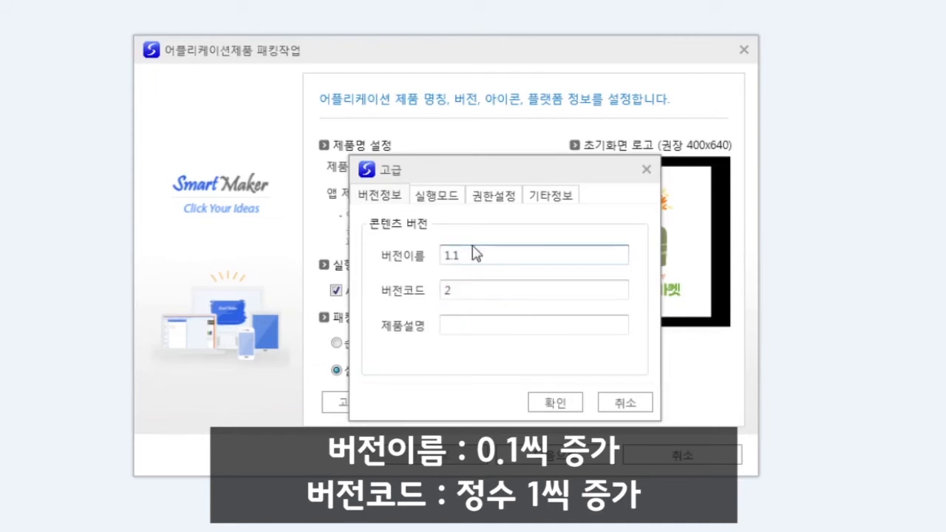
Set the content's version code to 3 and its version name to 2.0.
{"action": "double_click", "coordinate": [448, 290]}
{"action": "type", "text": "3"}
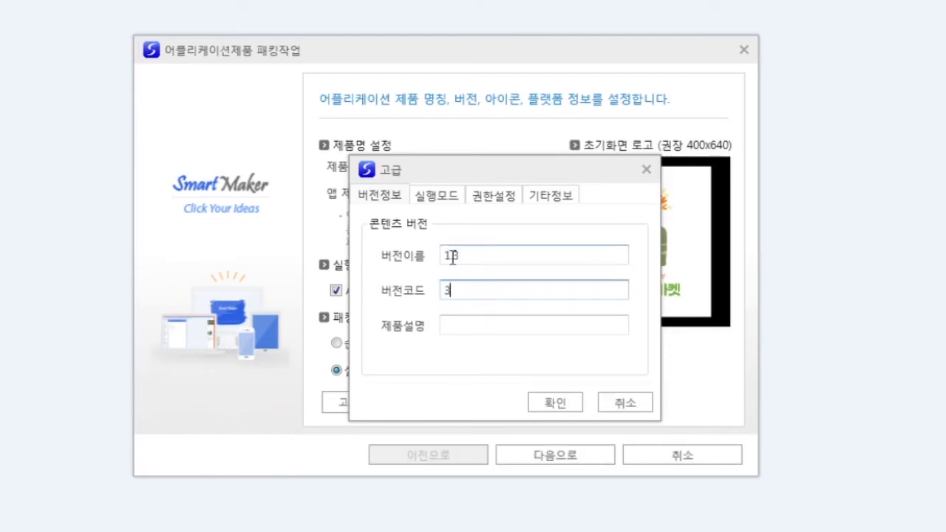
{"action": "double_click", "coordinate": [451, 291]}
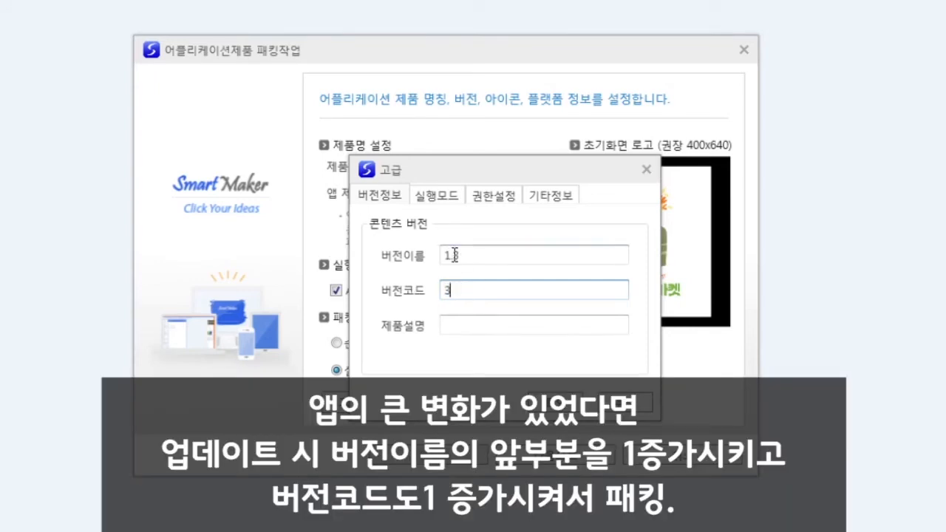
{"action": "left_click", "coordinate": [452, 255]}
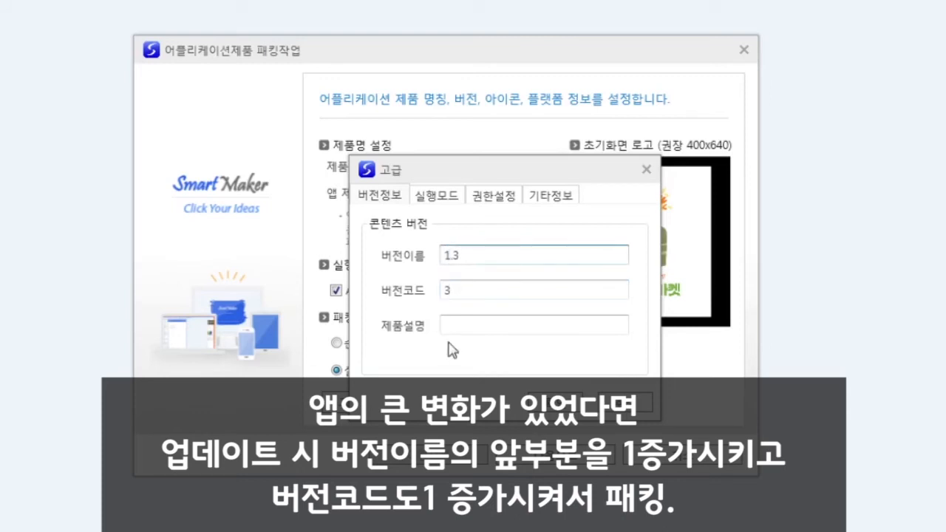
{"action": "key", "text": "BackSpace"}
{"action": "type", "text": "2.0"}
Set the content's version name to 1.0 and its version code to 1.
{"action": "double_click", "coordinate": [451, 255]}
{"action": "type", "text": "1.0"}
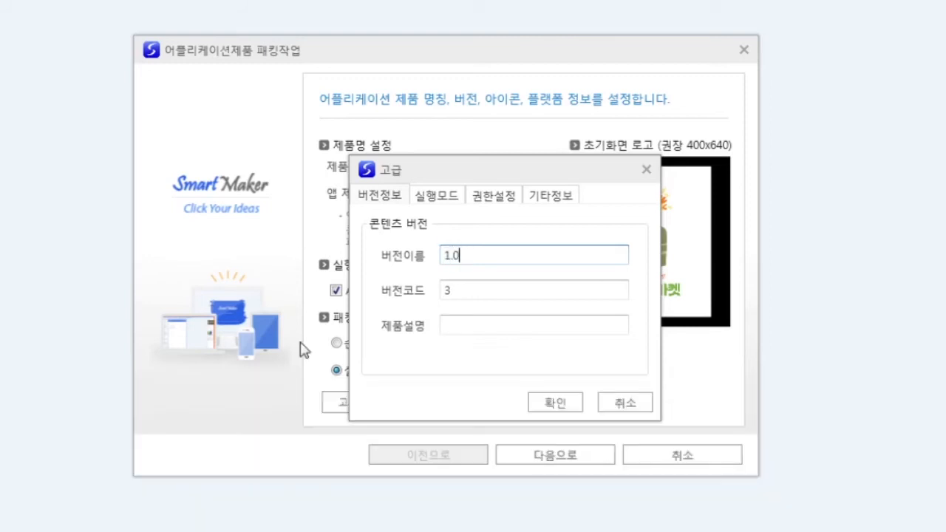
{"action": "key", "text": "Tab"}
{"action": "type", "text": "1"}
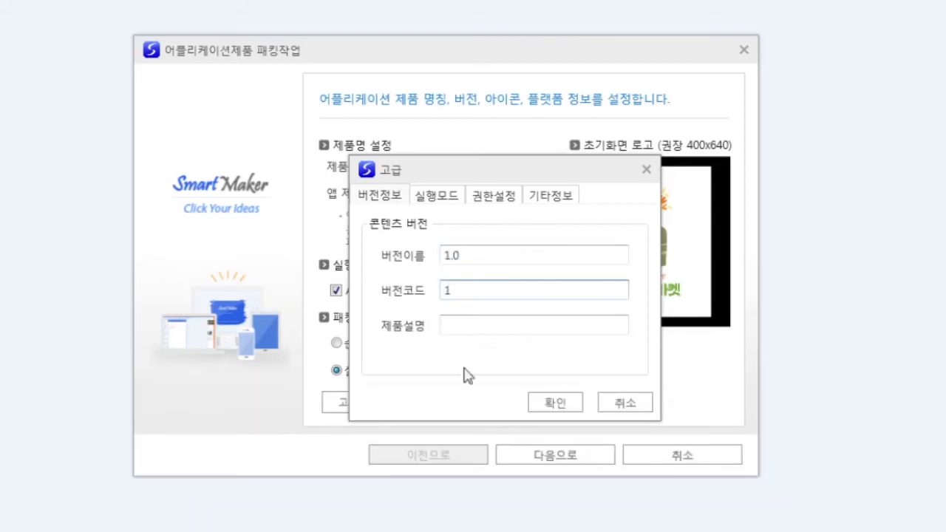
Set the launcher's exit screen (종료 화면) to 미적용 in the run mode settings.
{"action": "left_click", "coordinate": [442, 197]}
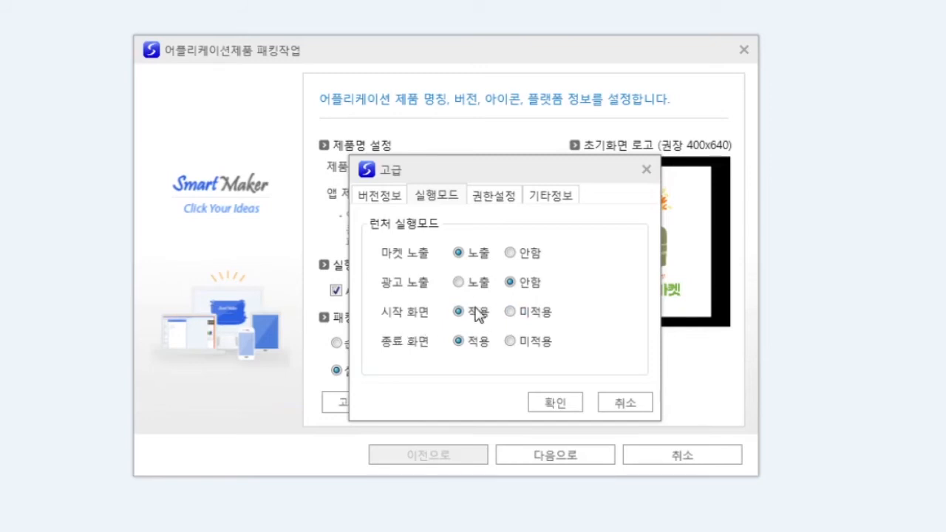
{"action": "left_click_drag", "start_coordinate": [525, 173], "coordinate": [440, 172]}
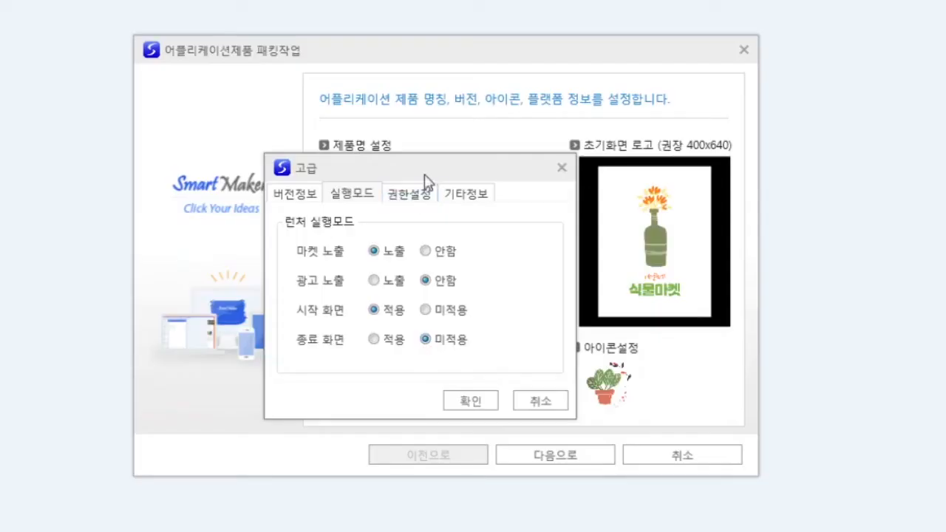
{"action": "left_click_drag", "start_coordinate": [424, 178], "coordinate": [506, 152]}
Turn off the SMS 송신, SMS 수신 and 인앱결제 permissions and accept the advanced settings.
{"action": "left_click", "coordinate": [582, 194]}
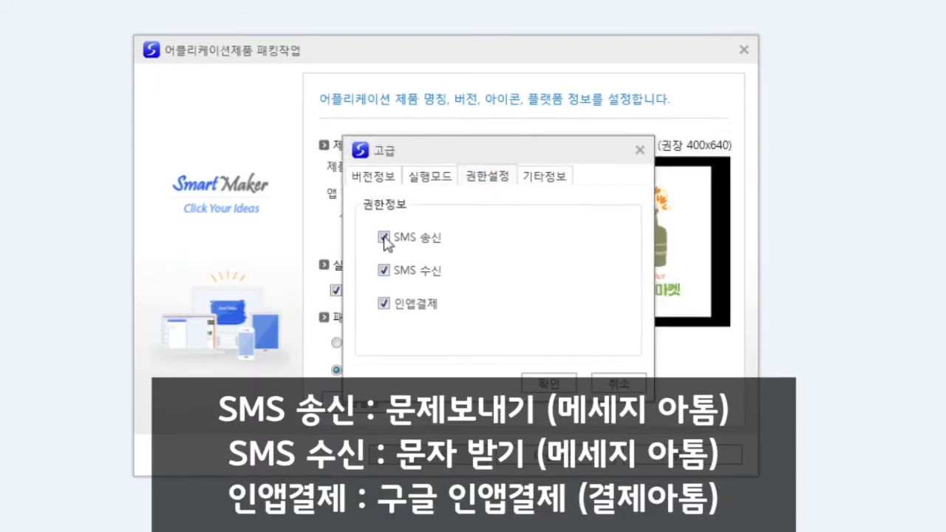
{"action": "left_click", "coordinate": [384, 237]}
{"action": "left_click", "coordinate": [383, 271]}
{"action": "left_click", "coordinate": [384, 304]}
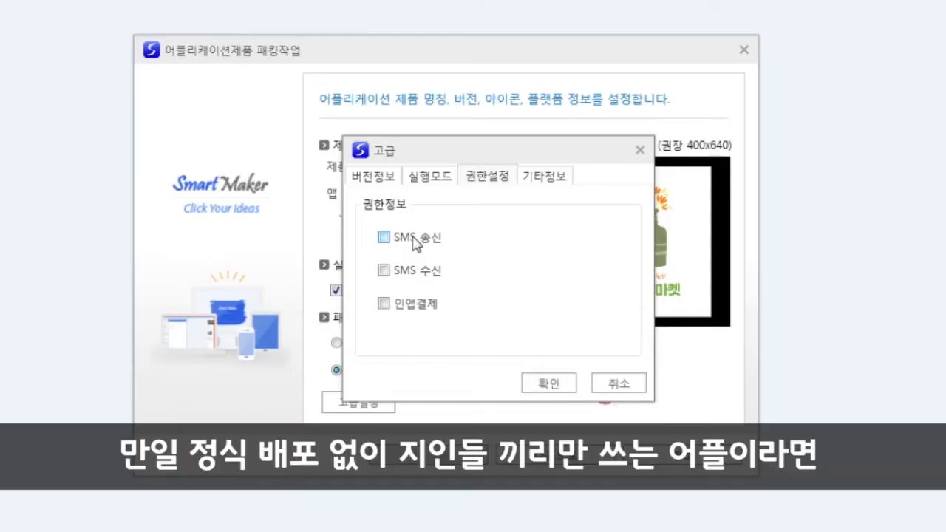
{"action": "left_click", "coordinate": [384, 238]}
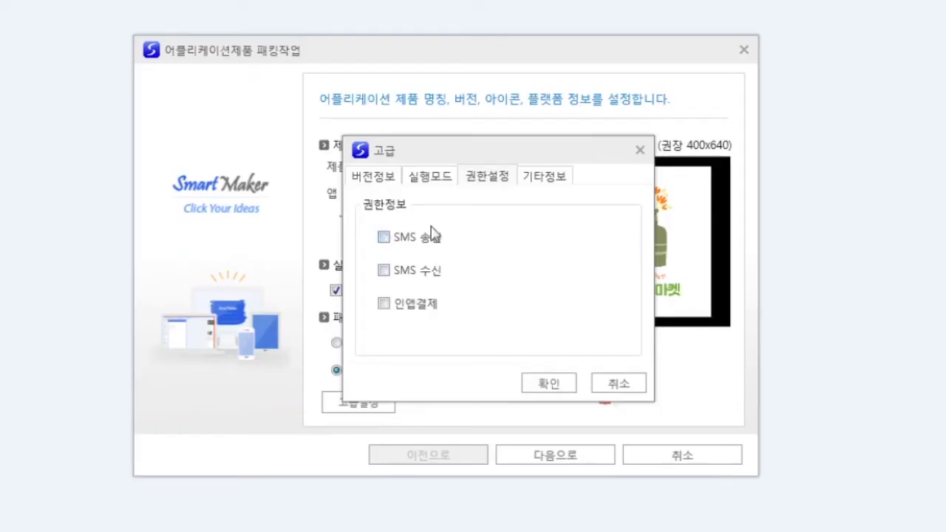
{"action": "left_click", "coordinate": [546, 181]}
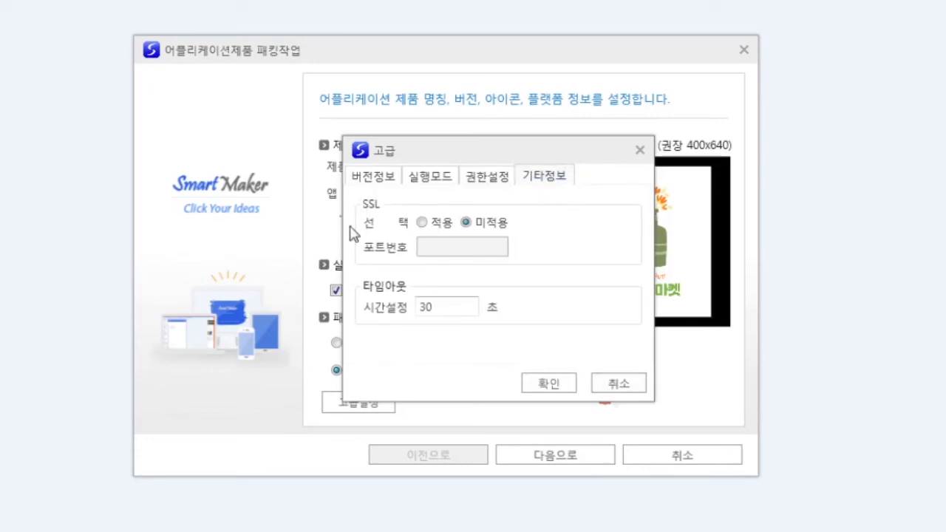
{"action": "left_click", "coordinate": [560, 386]}
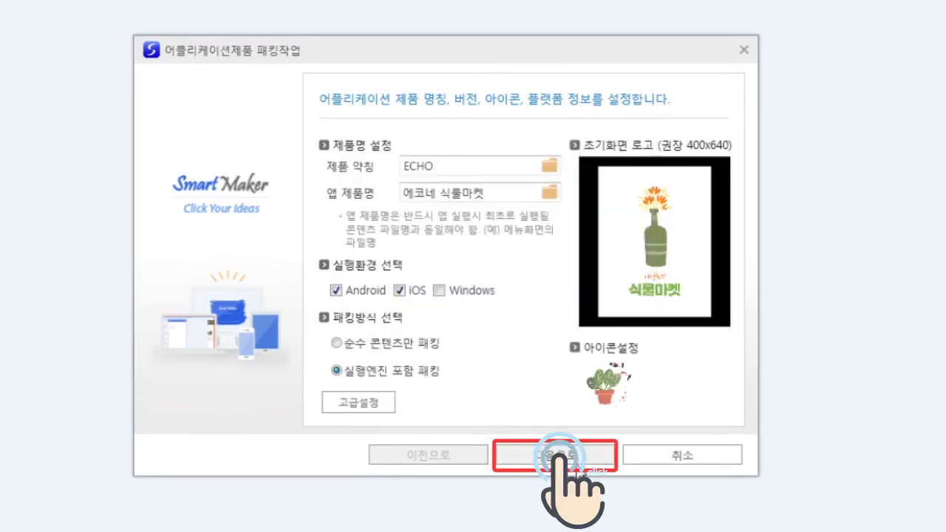
Start the local database conversion and include the tables 에코네식물마켓, 에코네장바구니, 에코네판매자 and 에코몰판매자.
{"action": "left_click", "coordinate": [578, 461]}
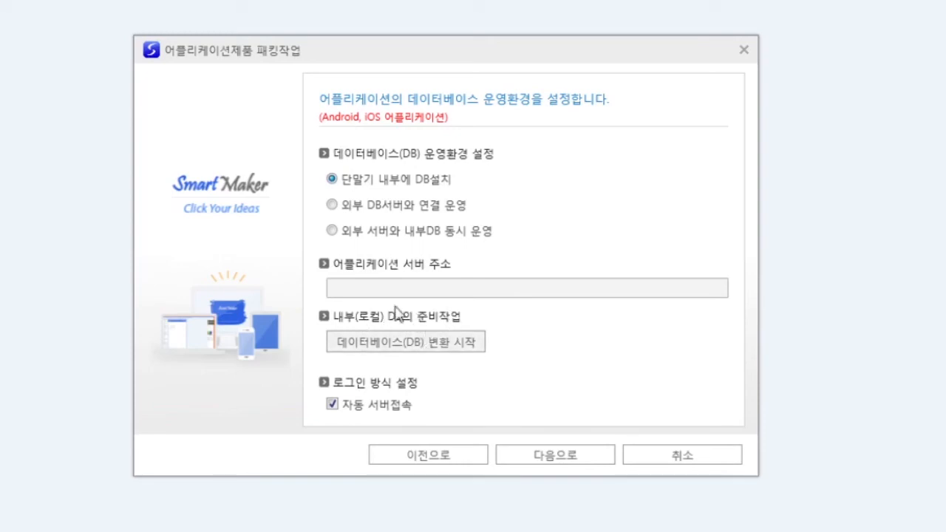
{"action": "left_click", "coordinate": [416, 347]}
{"action": "left_click", "coordinate": [224, 144]}
{"action": "left_click_drag", "start_coordinate": [419, 234], "coordinate": [439, 387]}
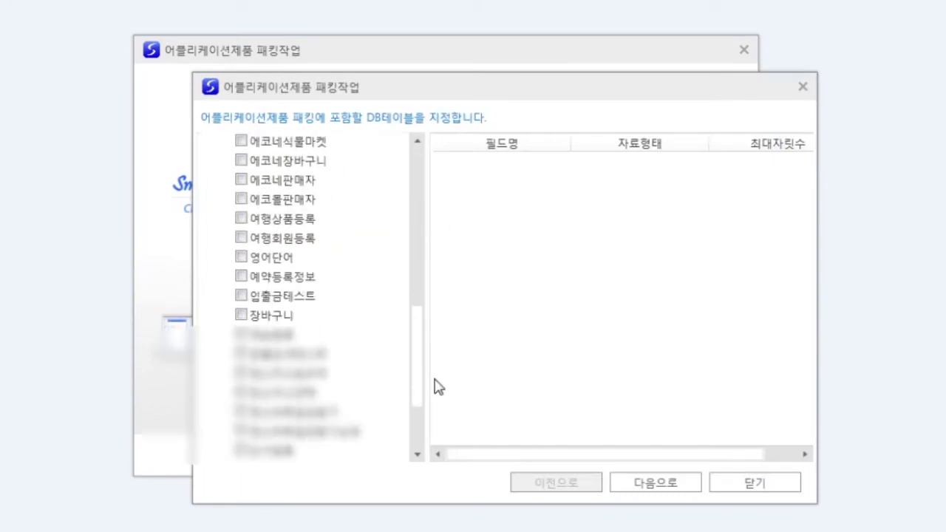
{"action": "left_click", "coordinate": [241, 144]}
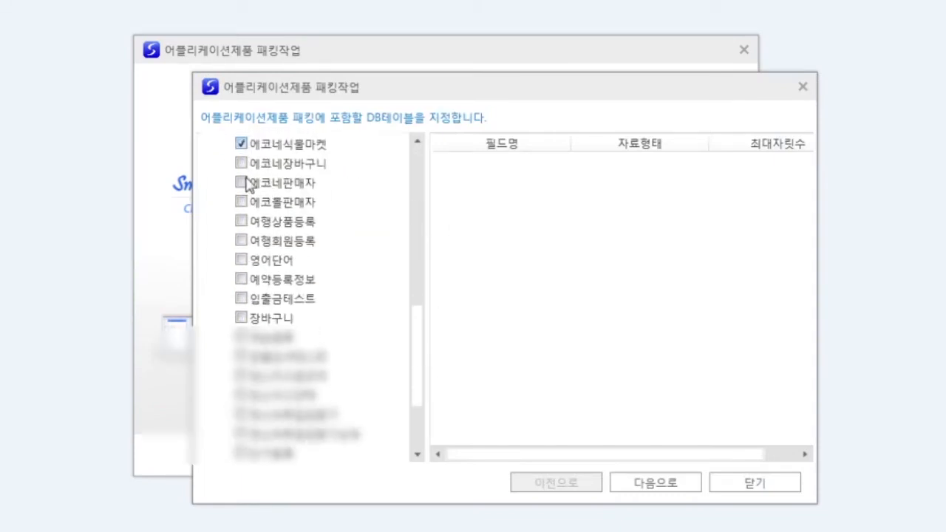
{"action": "left_click", "coordinate": [242, 164]}
{"action": "left_click", "coordinate": [242, 182]}
{"action": "left_click", "coordinate": [240, 202]}
{"action": "scroll", "coordinate": [418, 298], "scroll_direction": "up", "scroll_amount": 2}
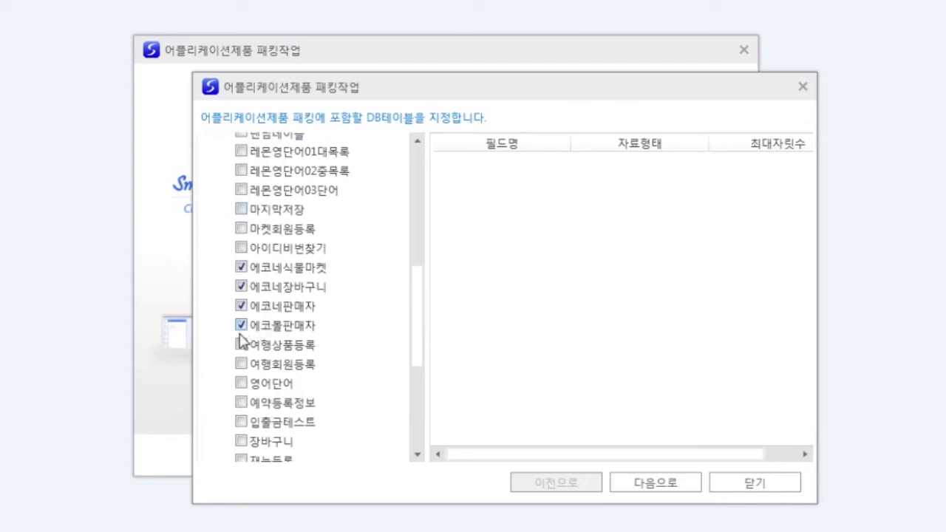
{"action": "left_click", "coordinate": [641, 483]}
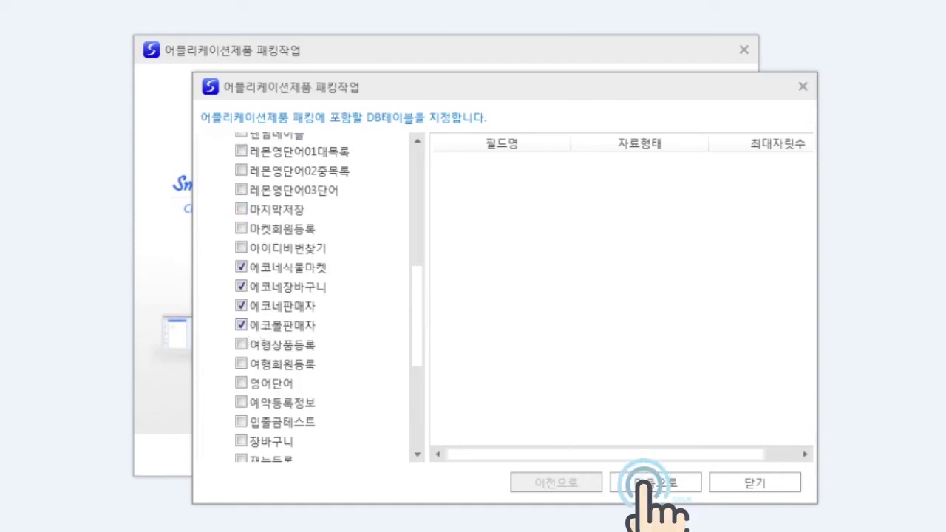
Convert the chosen tables to a local database, using the 에코네식물마켓 folder as the output location.
{"action": "left_click", "coordinate": [742, 437]}
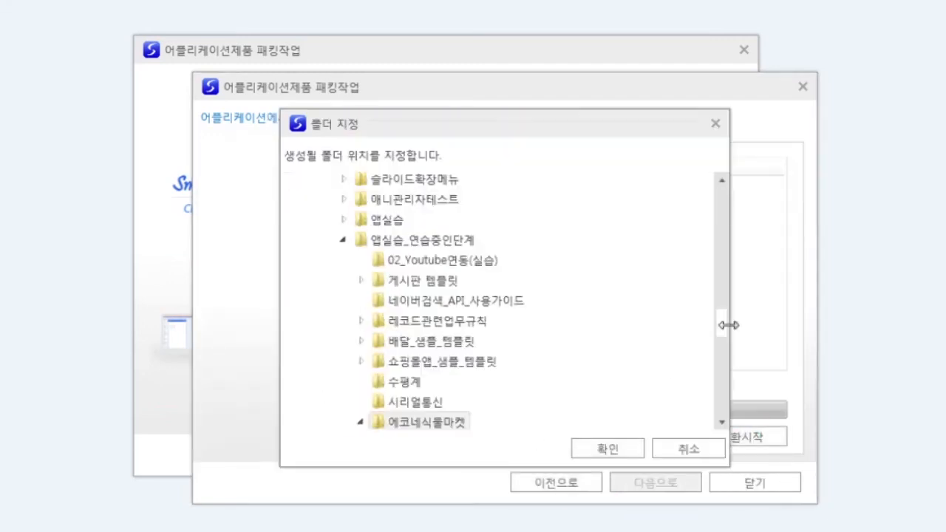
{"action": "scroll", "coordinate": [720, 340], "scroll_direction": "down", "scroll_amount": 3}
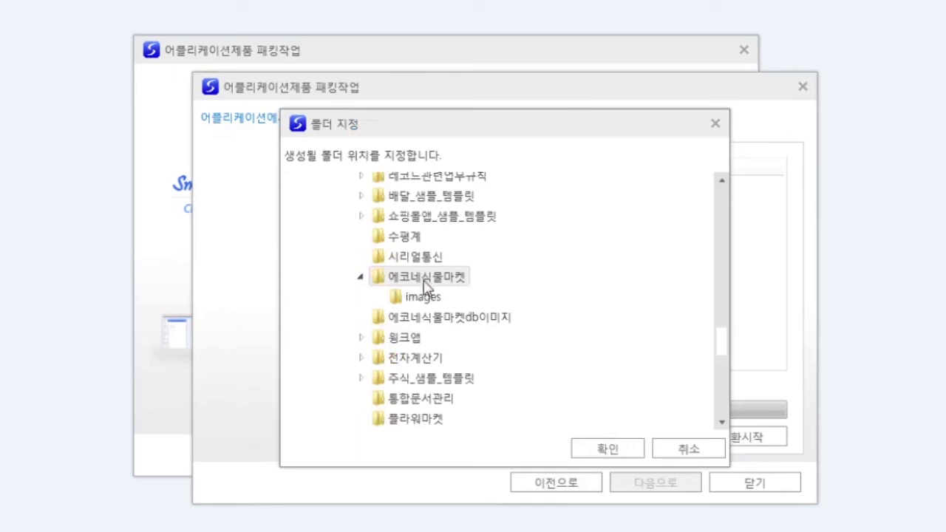
{"action": "left_click", "coordinate": [600, 441]}
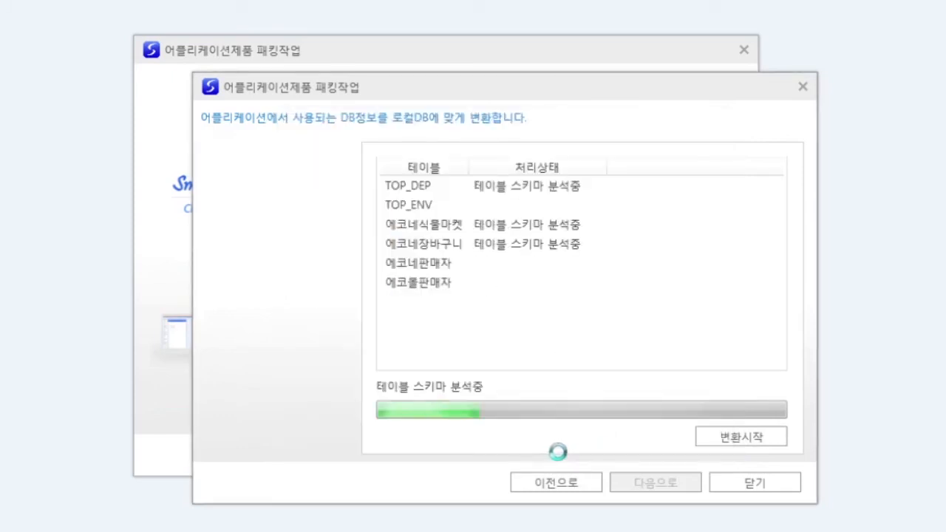
{"action": "left_click", "coordinate": [517, 337]}
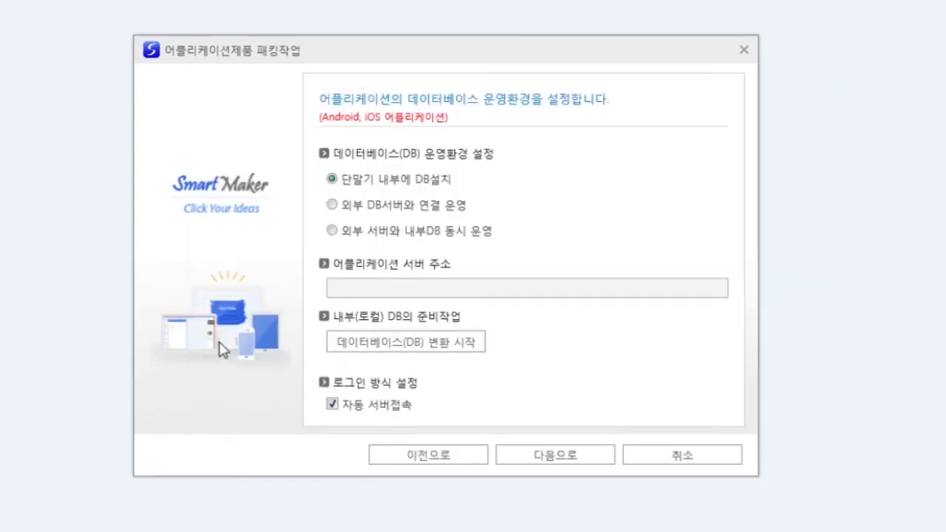
Accept the contents of the 에코네식물마켓 folder for packing, then generate the application packages and finish.
{"action": "left_click", "coordinate": [544, 459]}
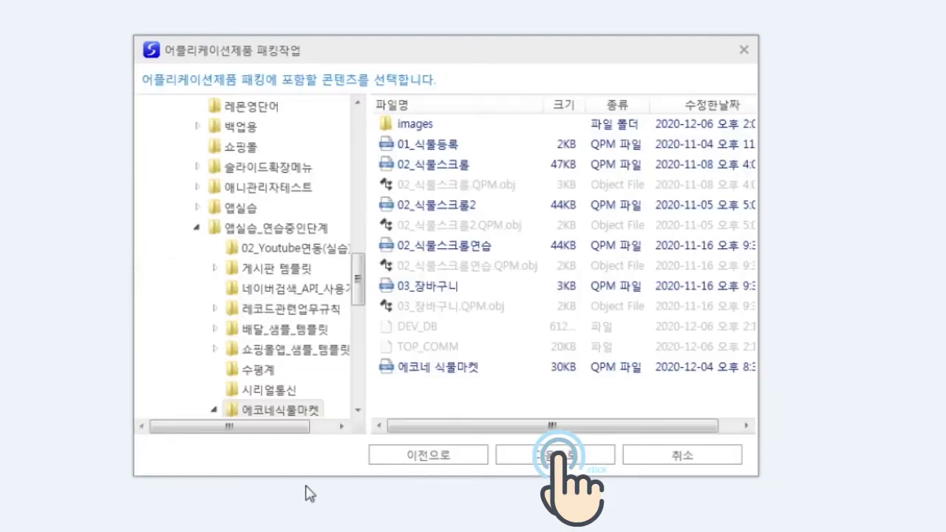
{"action": "left_click", "coordinate": [556, 456]}
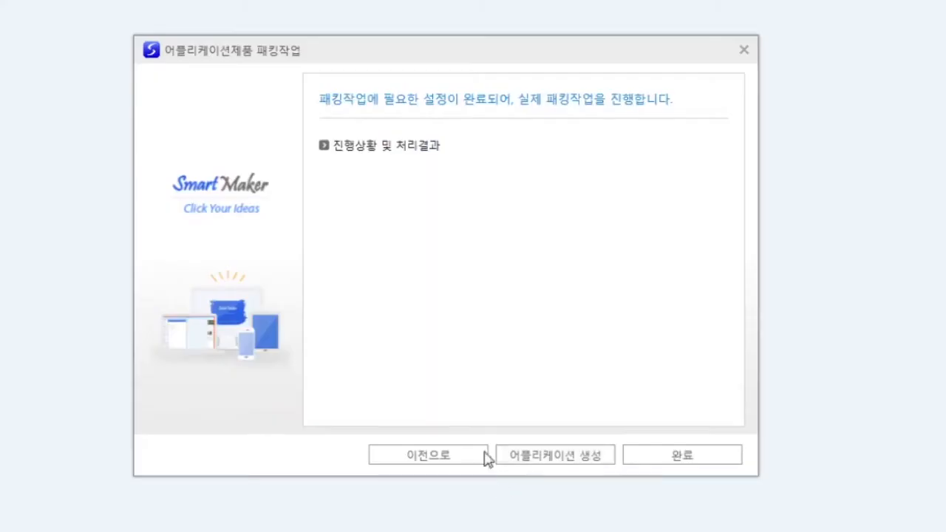
{"action": "left_click", "coordinate": [559, 453]}
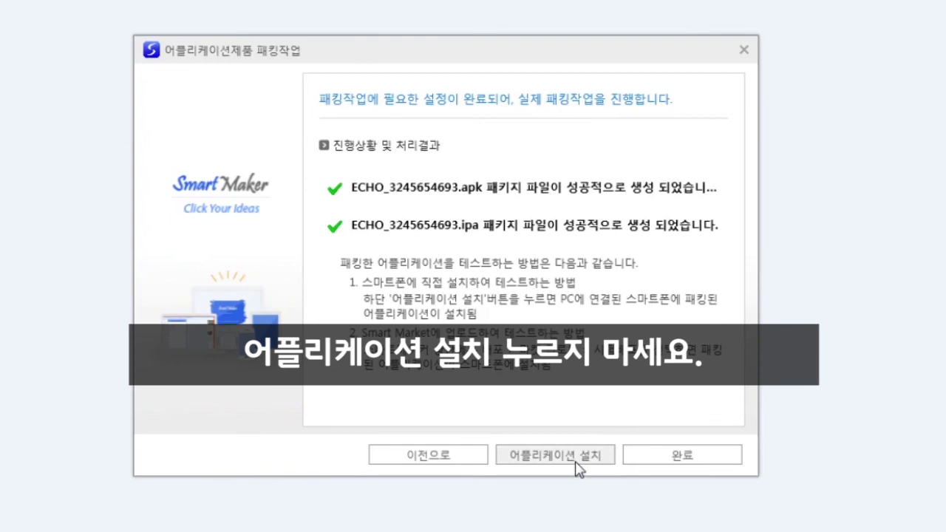
{"action": "left_click", "coordinate": [674, 457]}
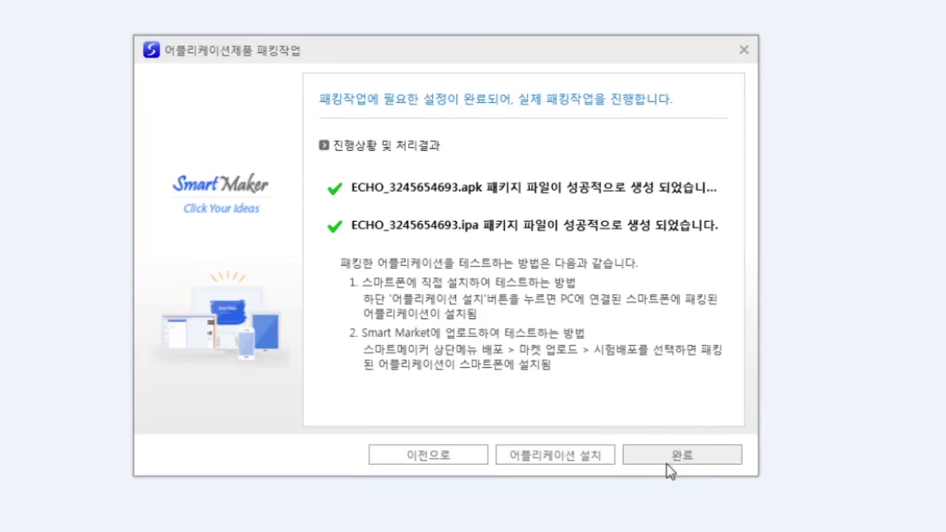